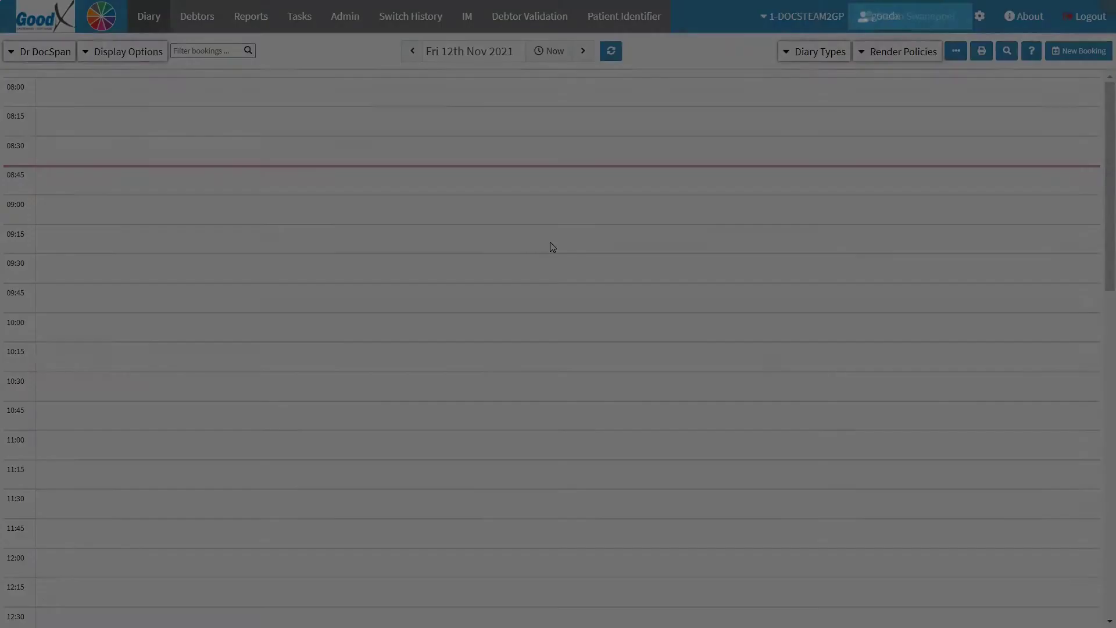
- Leave the diary and switch to the Admin page, showing the Cash Register Management list
click(550, 245)
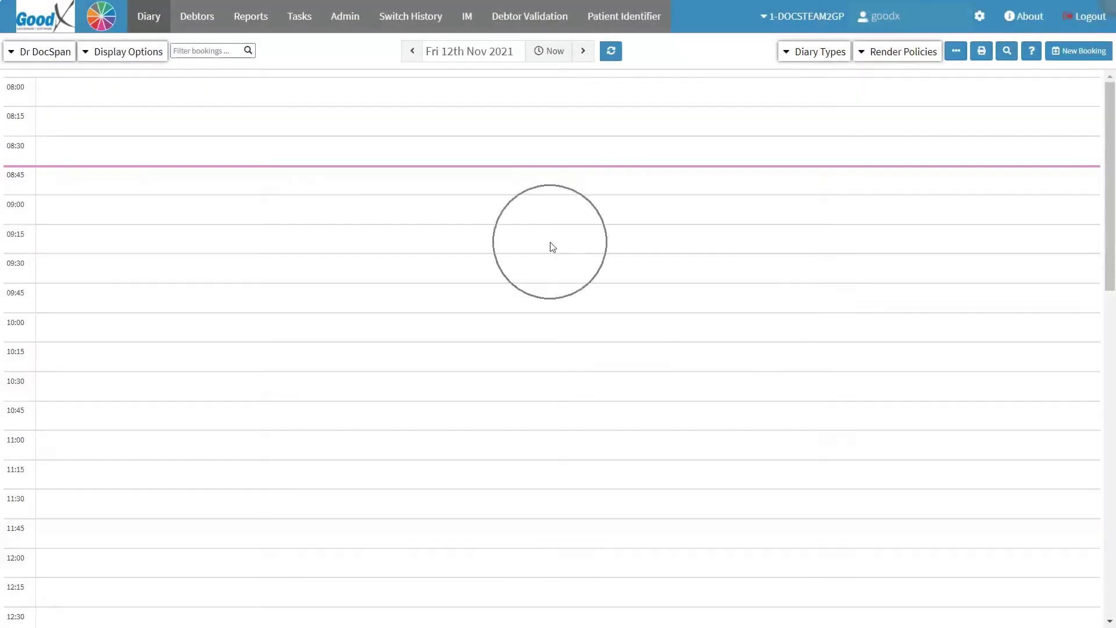
click(350, 32)
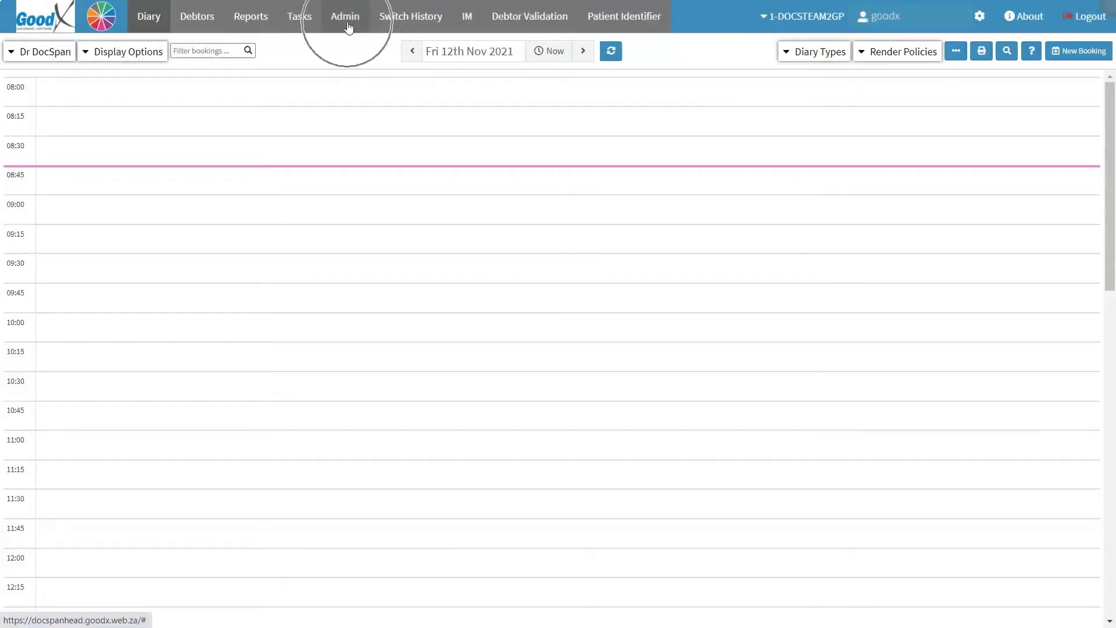
click(348, 24)
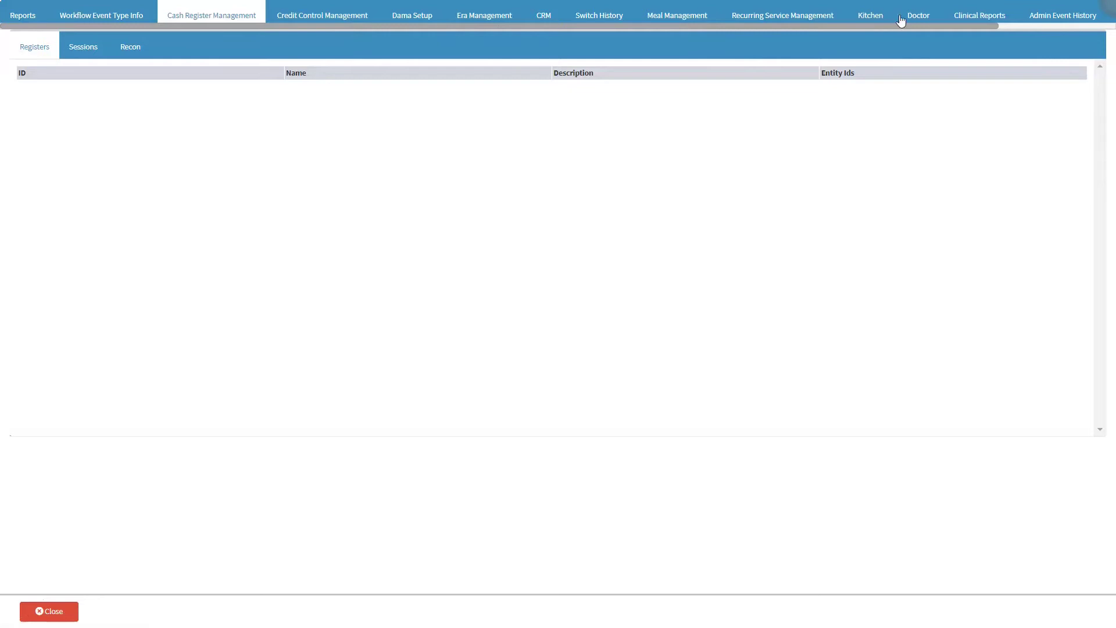
- Show the Admin Event History tab listing payment requests, surveys and SMS reminders
click(1046, 23)
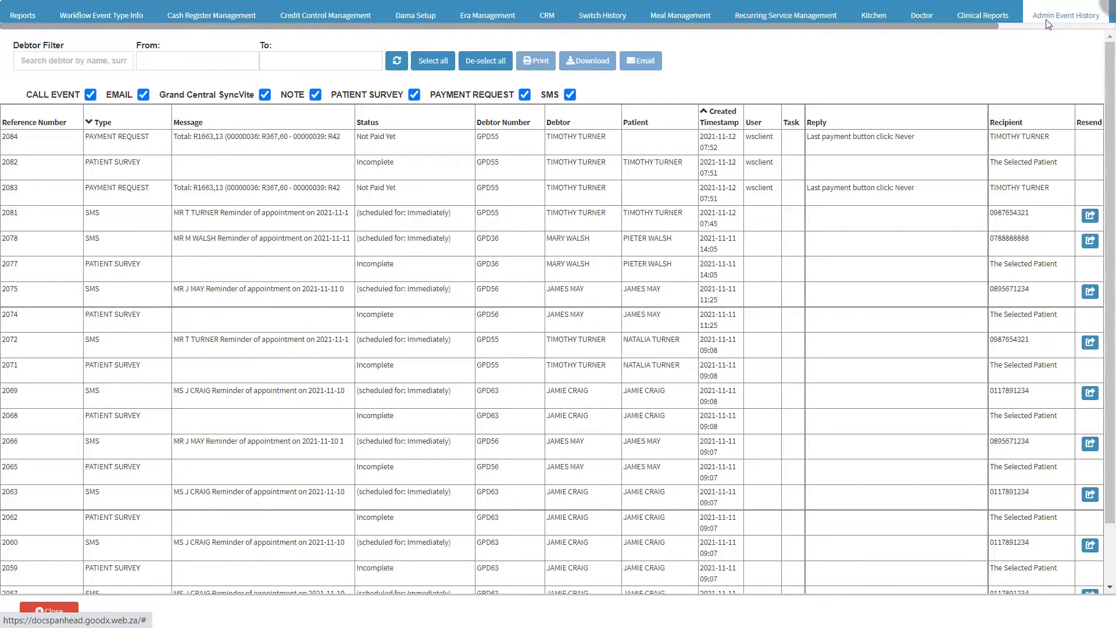
- Filter the event history by searching the debtor's surname and choosing the matching debtor
click(72, 61)
text(WILSON)
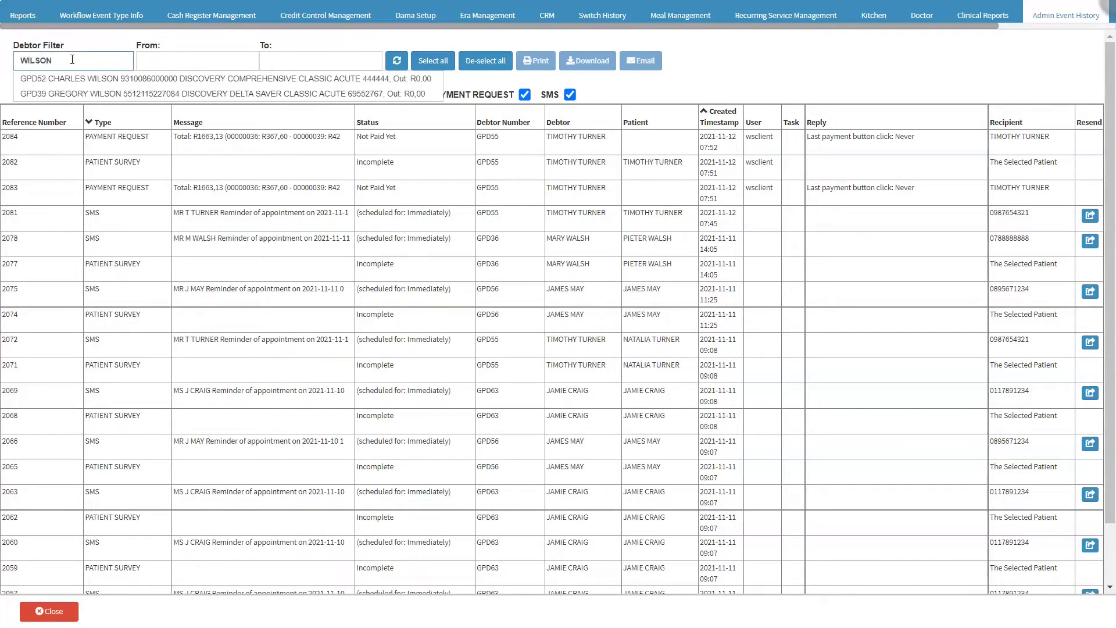
click(81, 94)
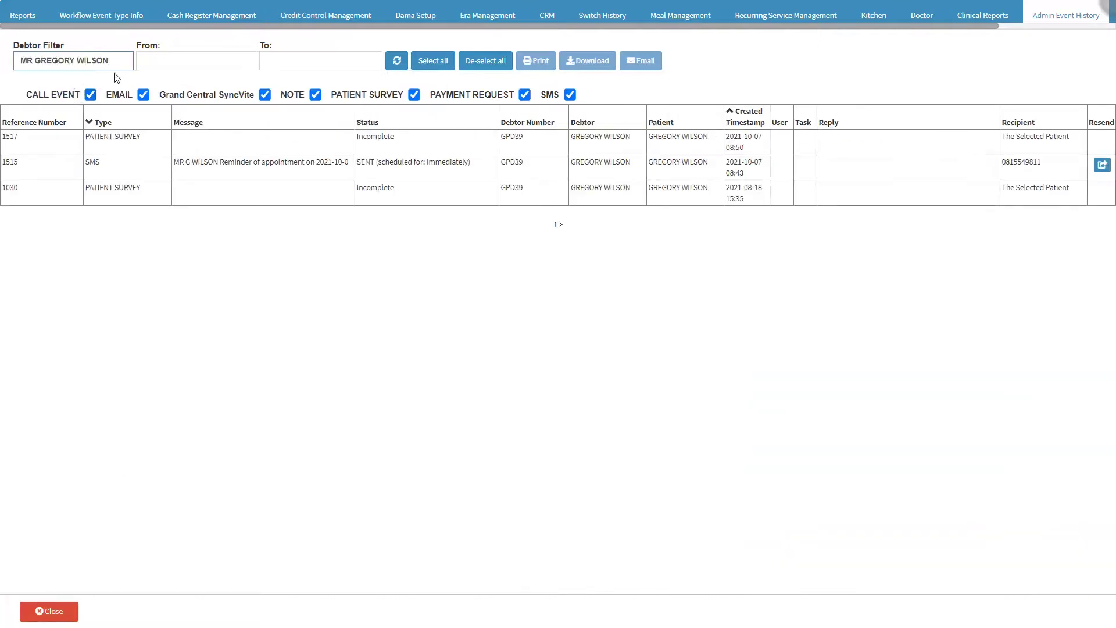
click(166, 47)
- Set the date range from 2021-10-01 to 2021-11-10 and refresh the event list
click(163, 60)
click(163, 60)
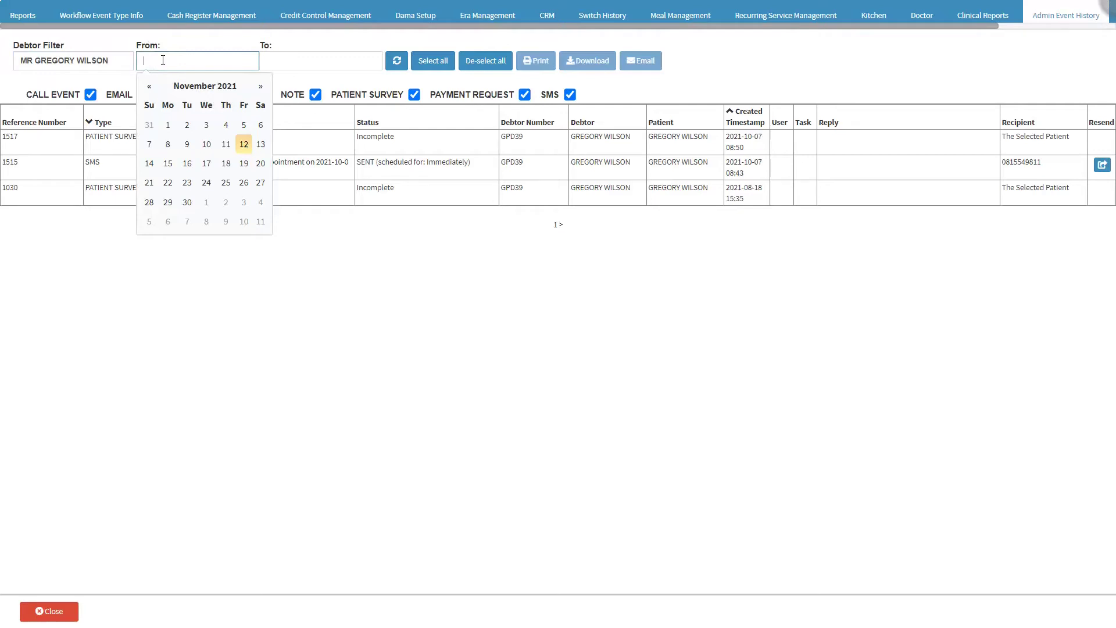
click(150, 87)
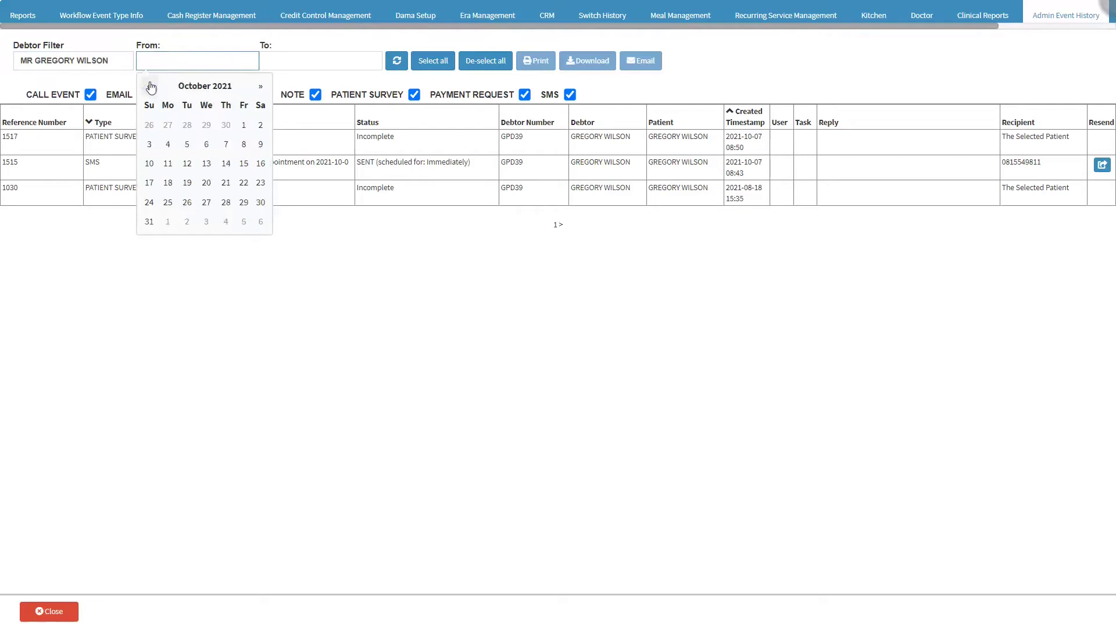
click(243, 125)
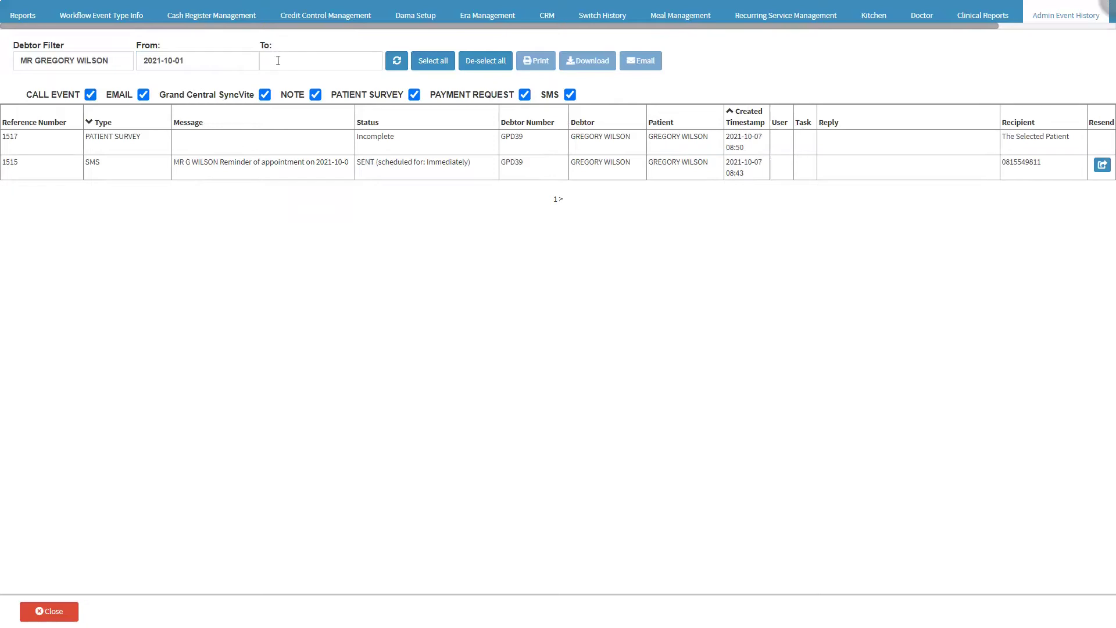
click(278, 60)
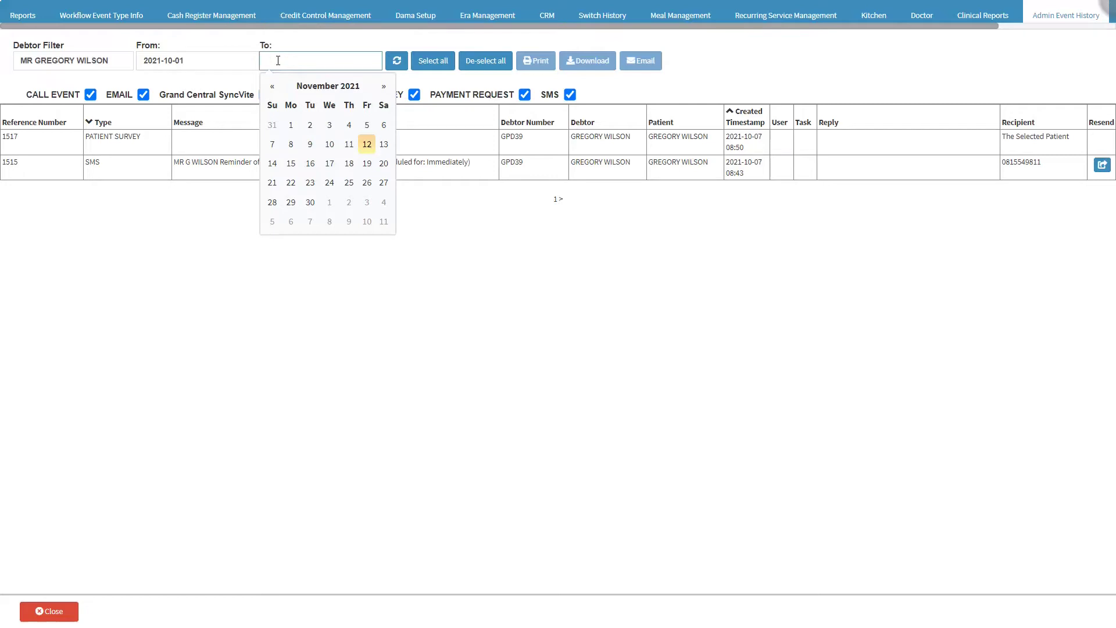
click(329, 144)
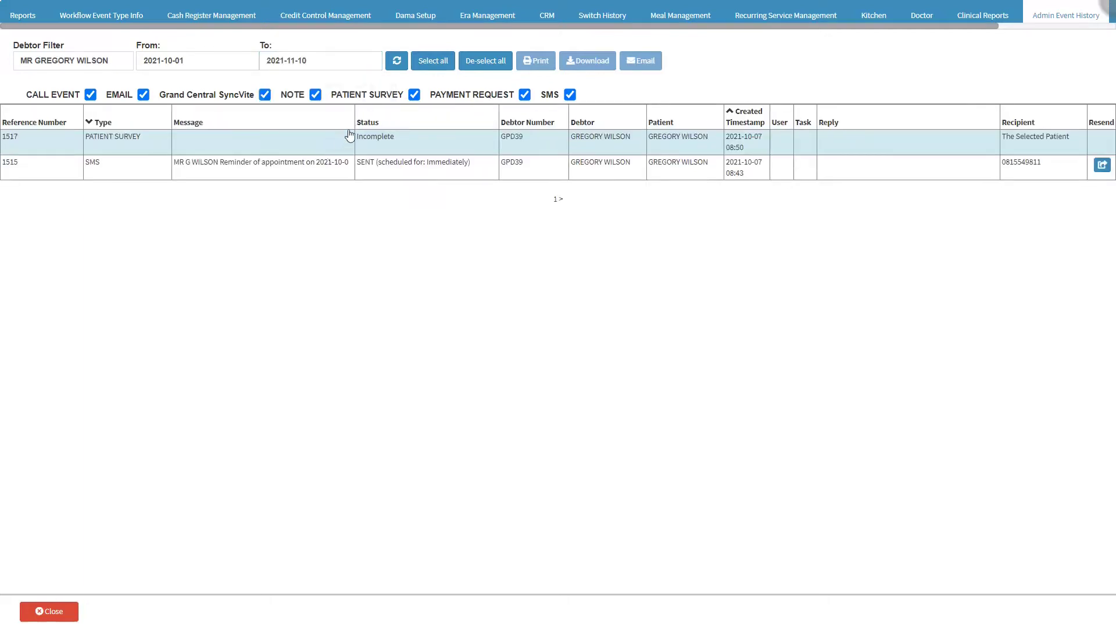
click(397, 63)
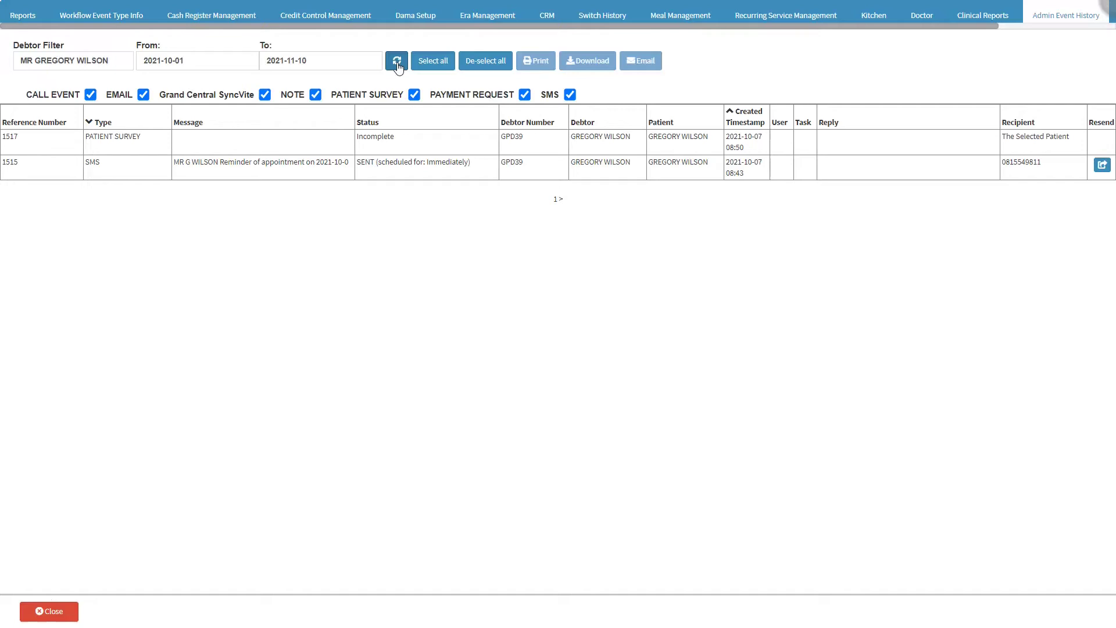
click(397, 64)
click(119, 96)
click(206, 96)
click(296, 99)
click(373, 100)
click(485, 100)
click(549, 95)
click(569, 95)
click(569, 95)
click(570, 95)
click(434, 68)
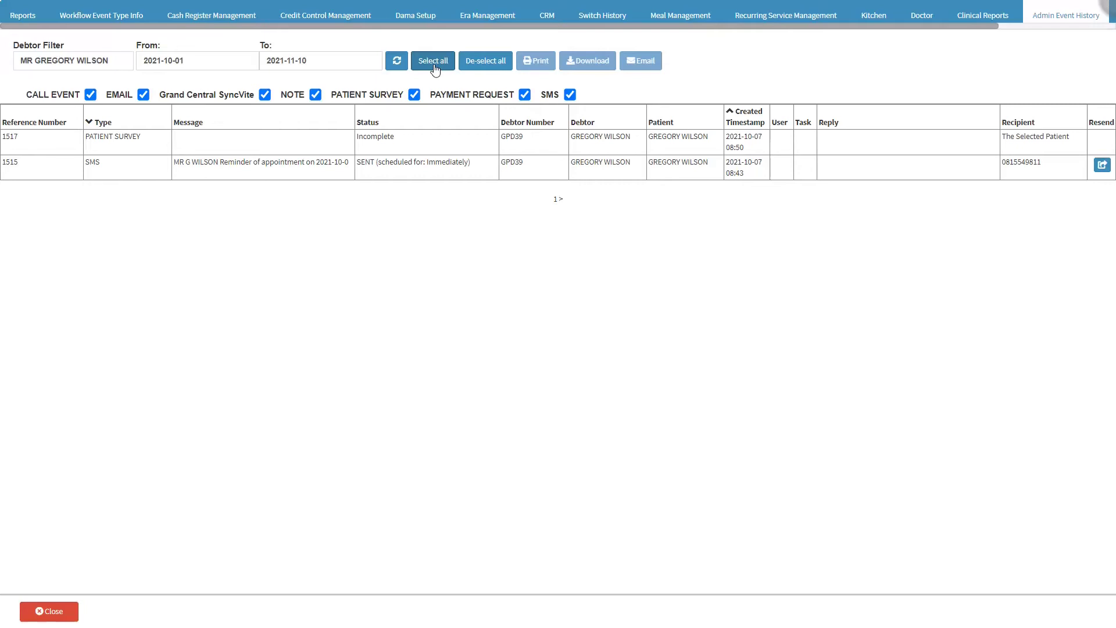
click(485, 61)
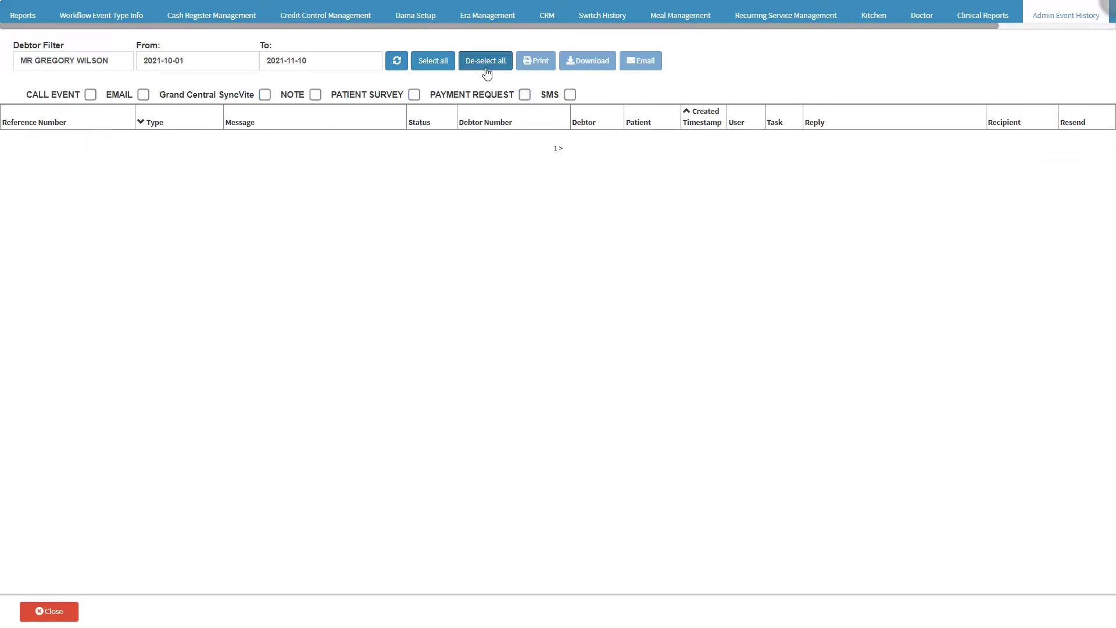
click(434, 71)
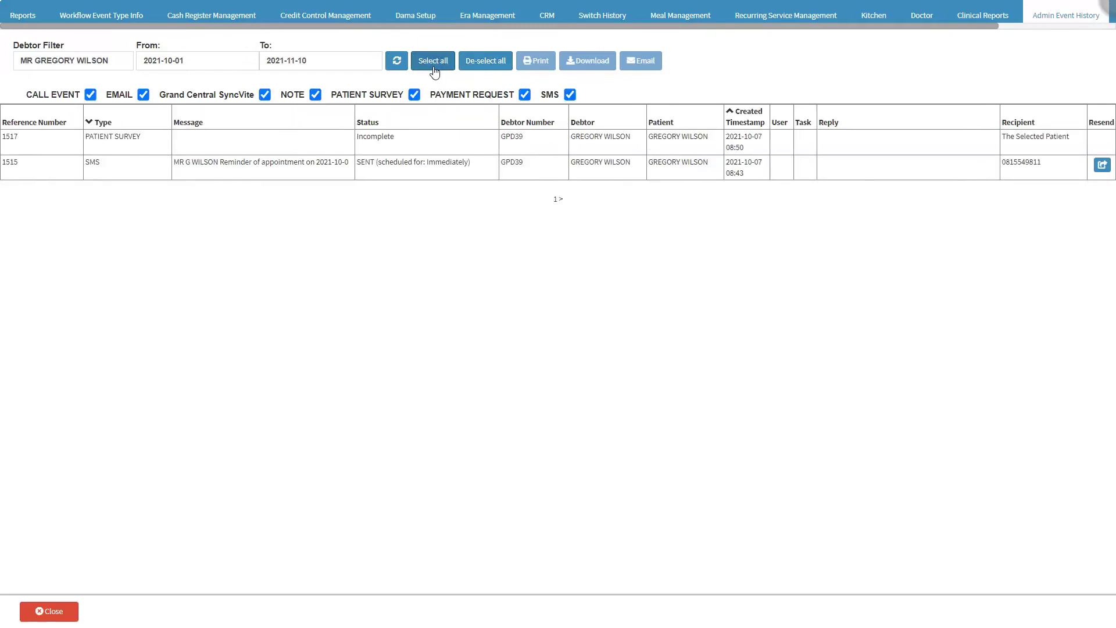
click(539, 70)
click(592, 70)
click(646, 70)
click(558, 129)
click(748, 123)
click(788, 125)
click(811, 127)
click(842, 127)
click(1038, 127)
click(1108, 127)
click(1103, 165)
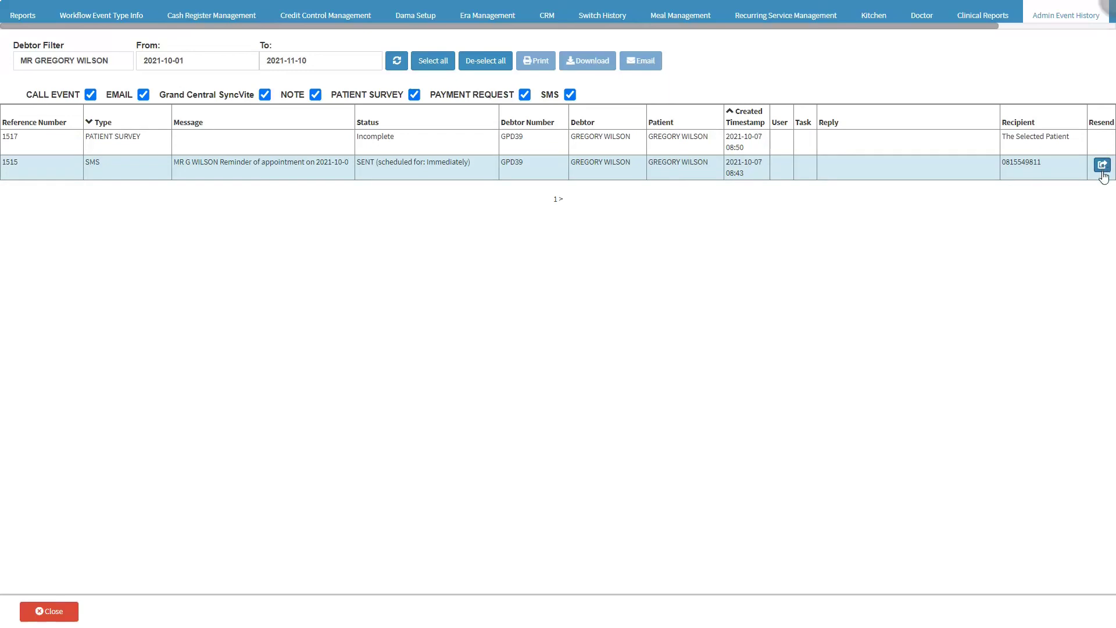
click(1102, 168)
click(61, 614)
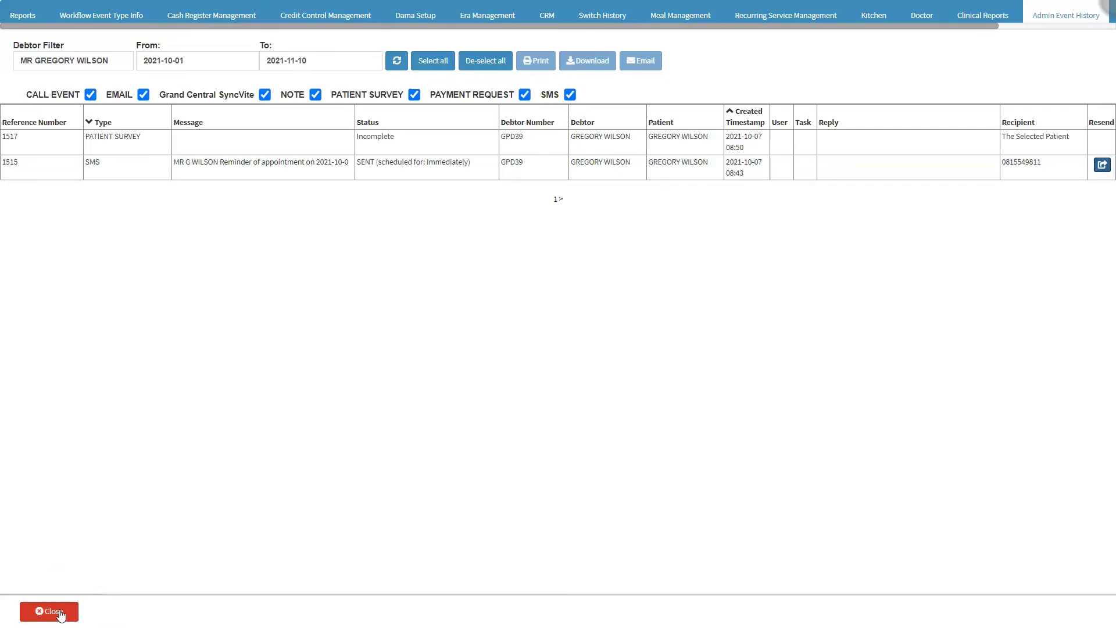